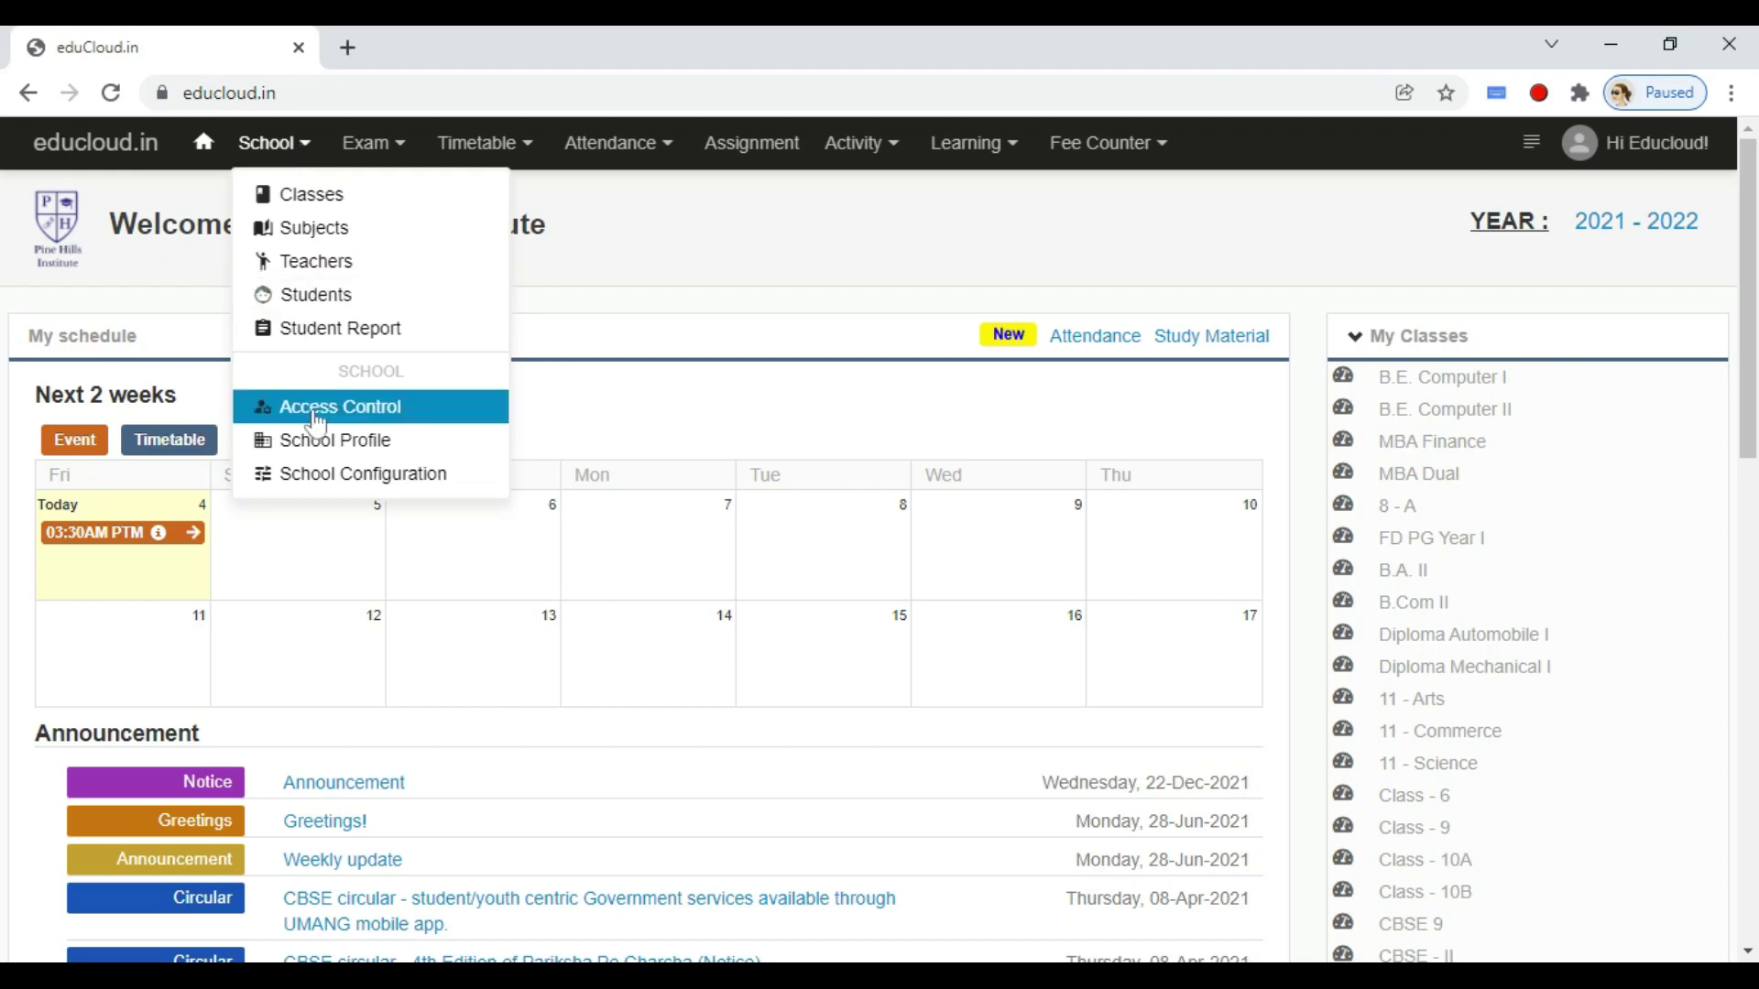
# Save Pine Hills Institute's Berlin, Germany address and Europe/Berlin time zone in School Profile
pyautogui.click(325, 444)
pyautogui.click(806, 287)
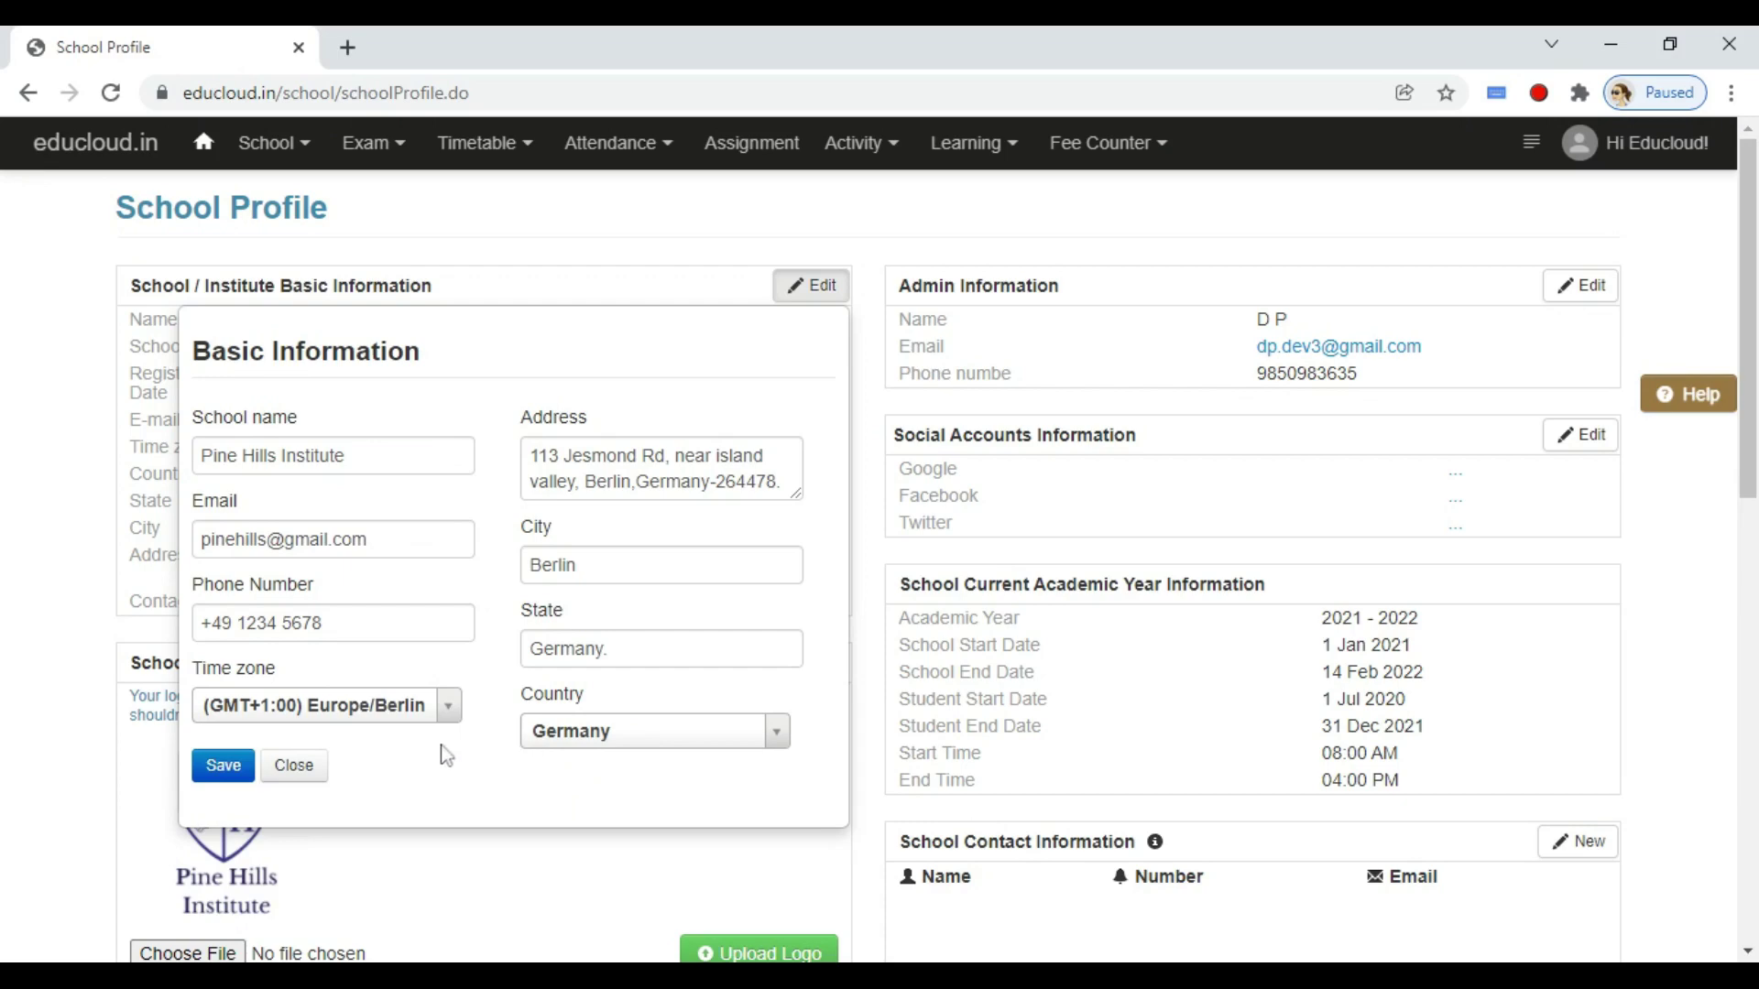
pyautogui.click(227, 768)
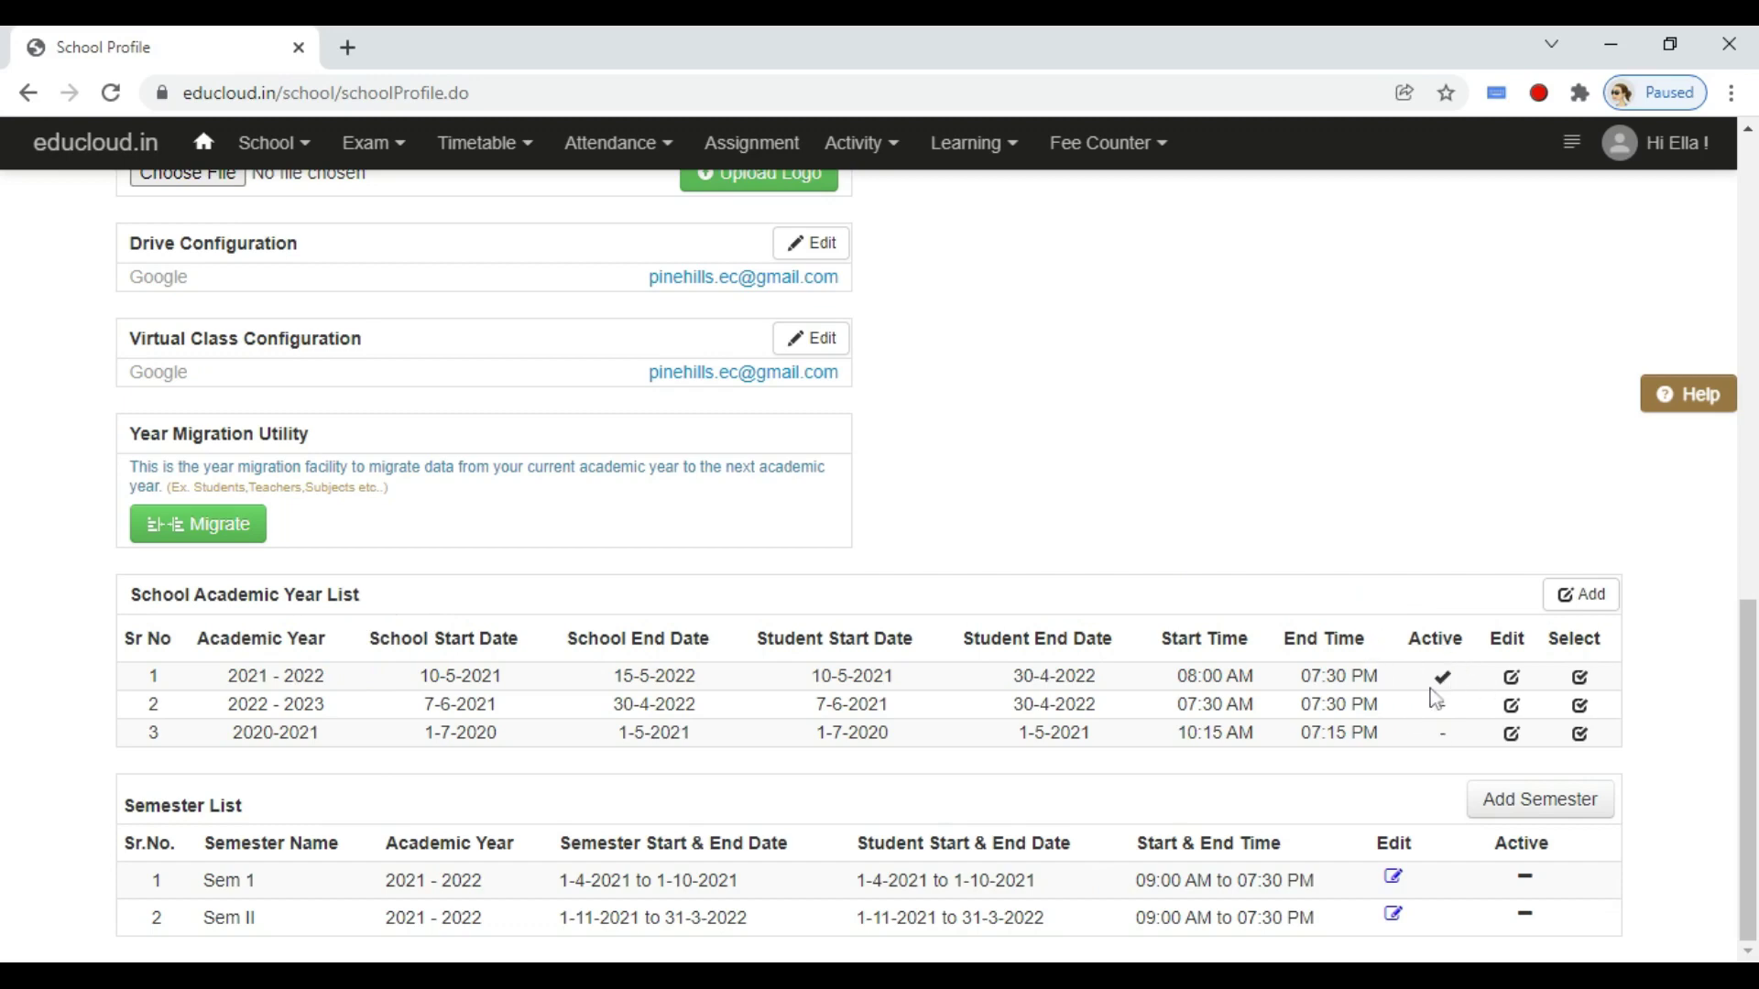
pyautogui.moveTo(174, 594); pyautogui.dragTo(459, 606)
pyautogui.click(1573, 597)
pyautogui.scroll(-1, 1511, 587)
pyautogui.scroll(-4, 1466, 568)
pyautogui.click(1231, 907)
pyautogui.moveTo(639, 677); pyautogui.dragTo(676, 677)
pyautogui.click(675, 676)
pyautogui.moveTo(767, 638); pyautogui.dragTo(856, 638)
pyautogui.doubleClick(990, 640)
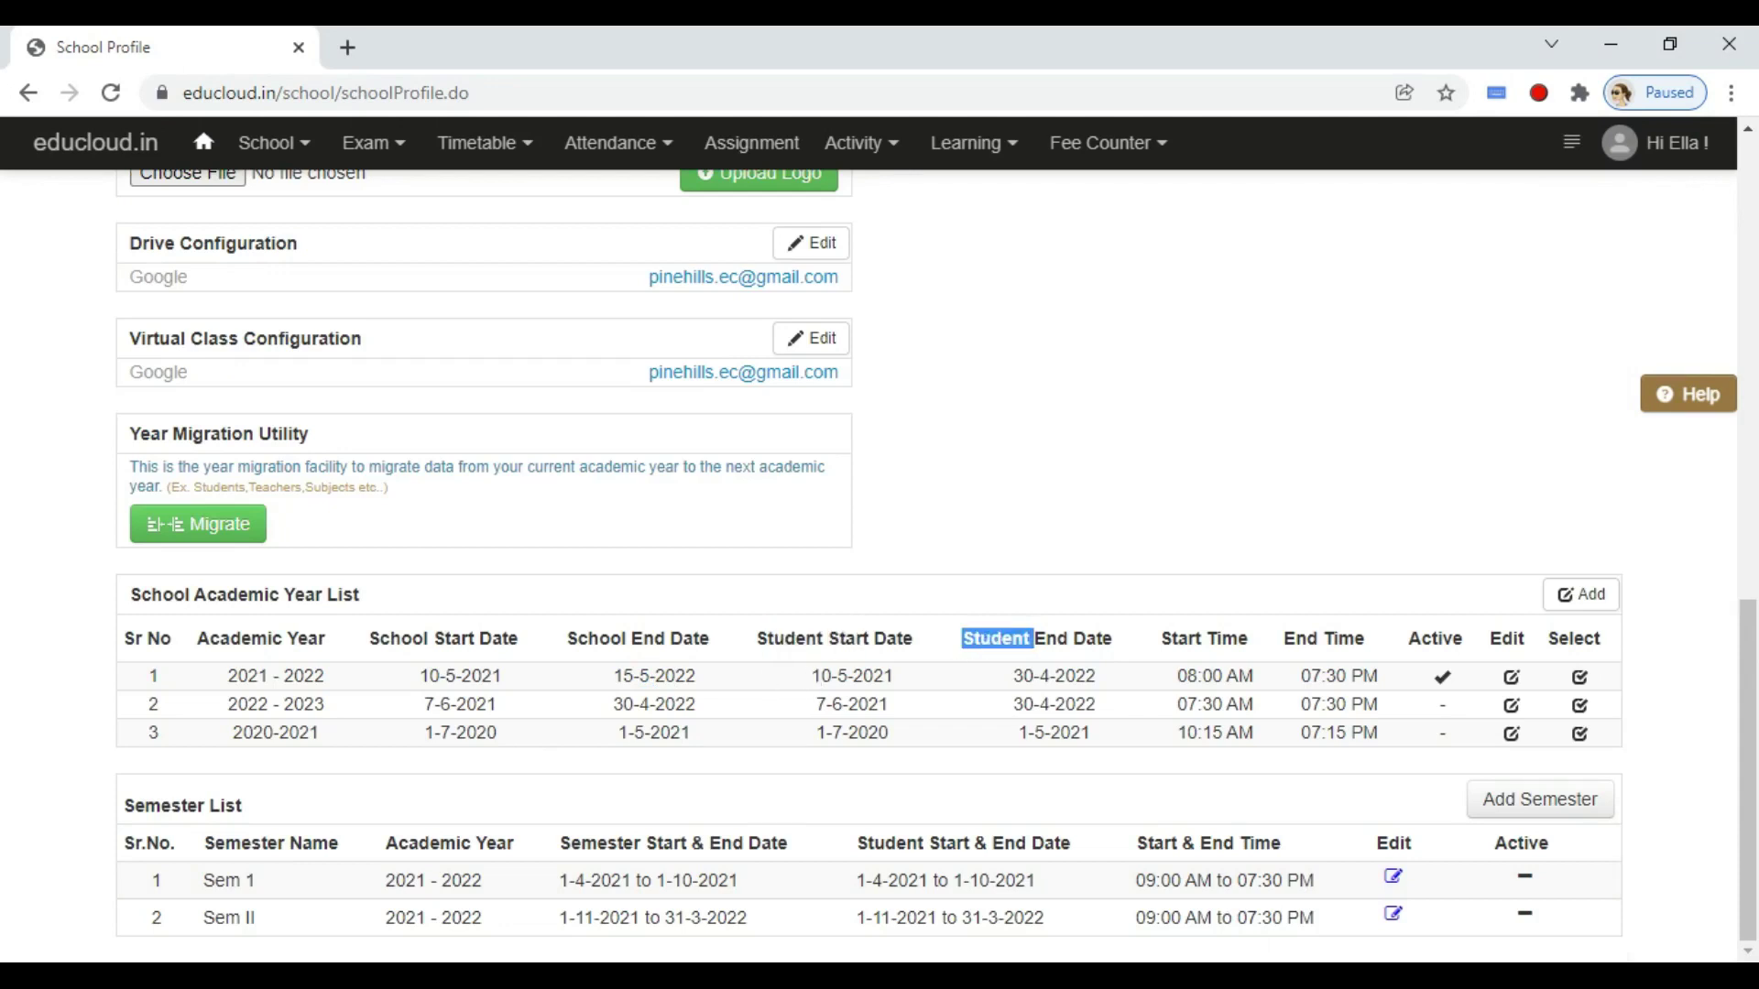
pyautogui.click(997, 639)
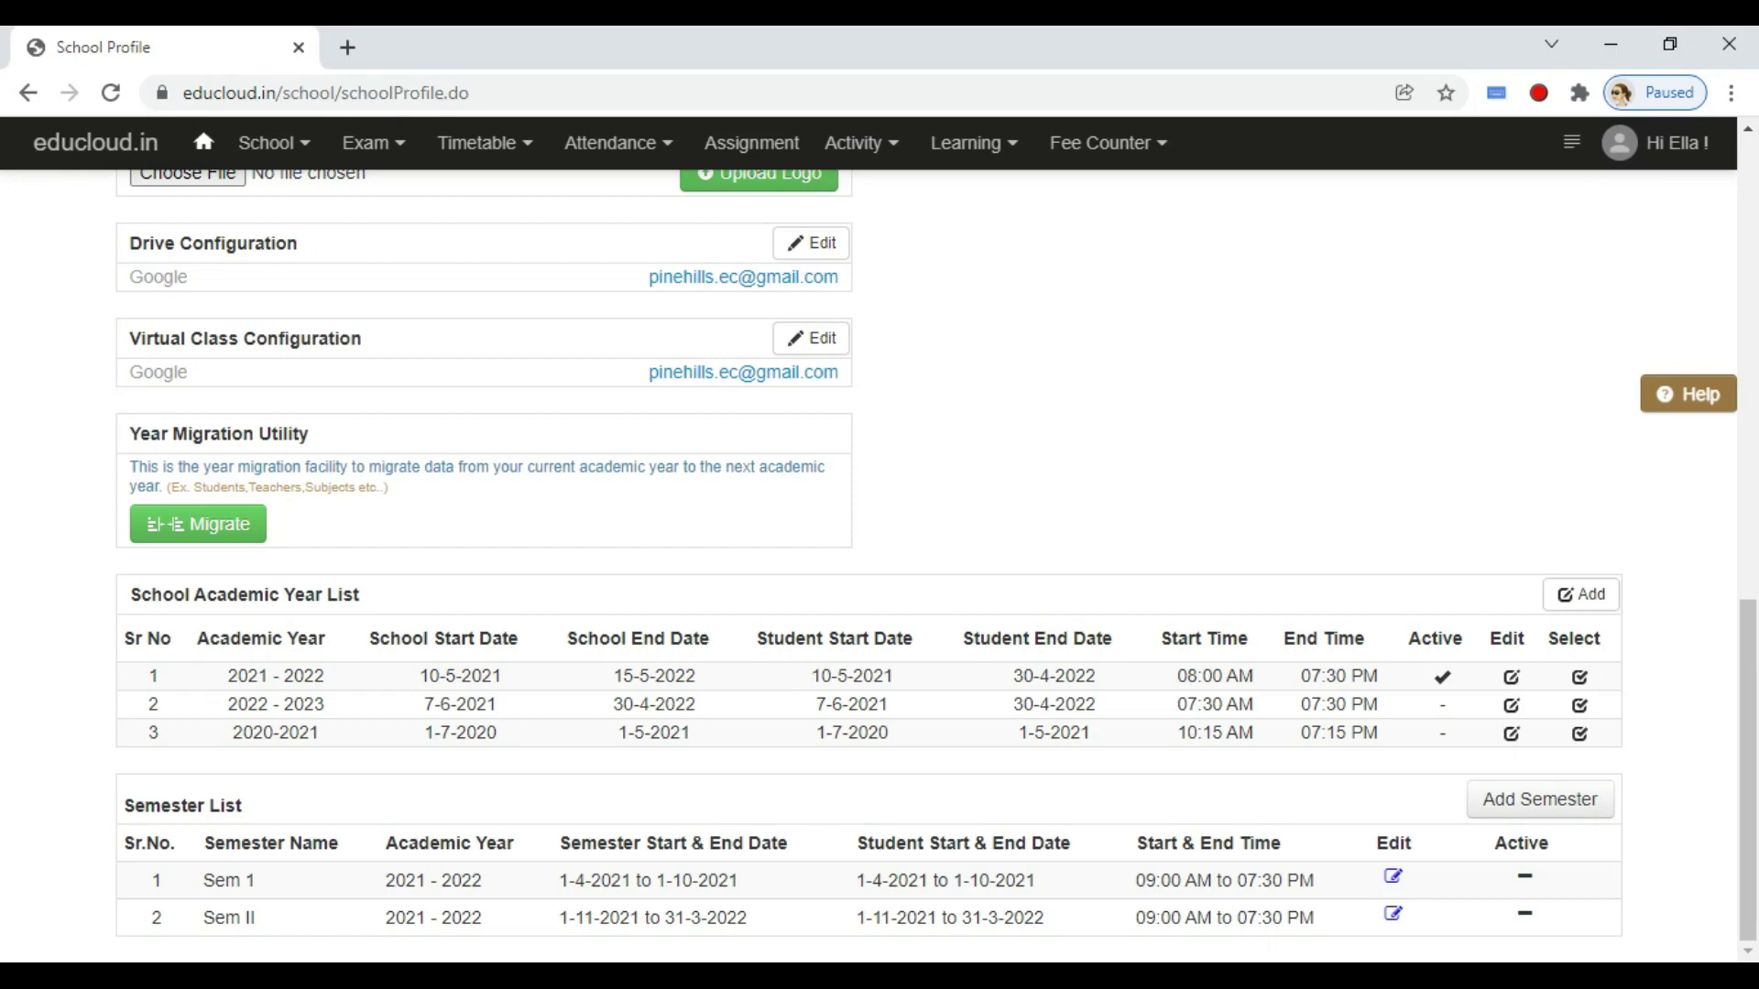
pyautogui.moveTo(839, 639); pyautogui.dragTo(914, 639)
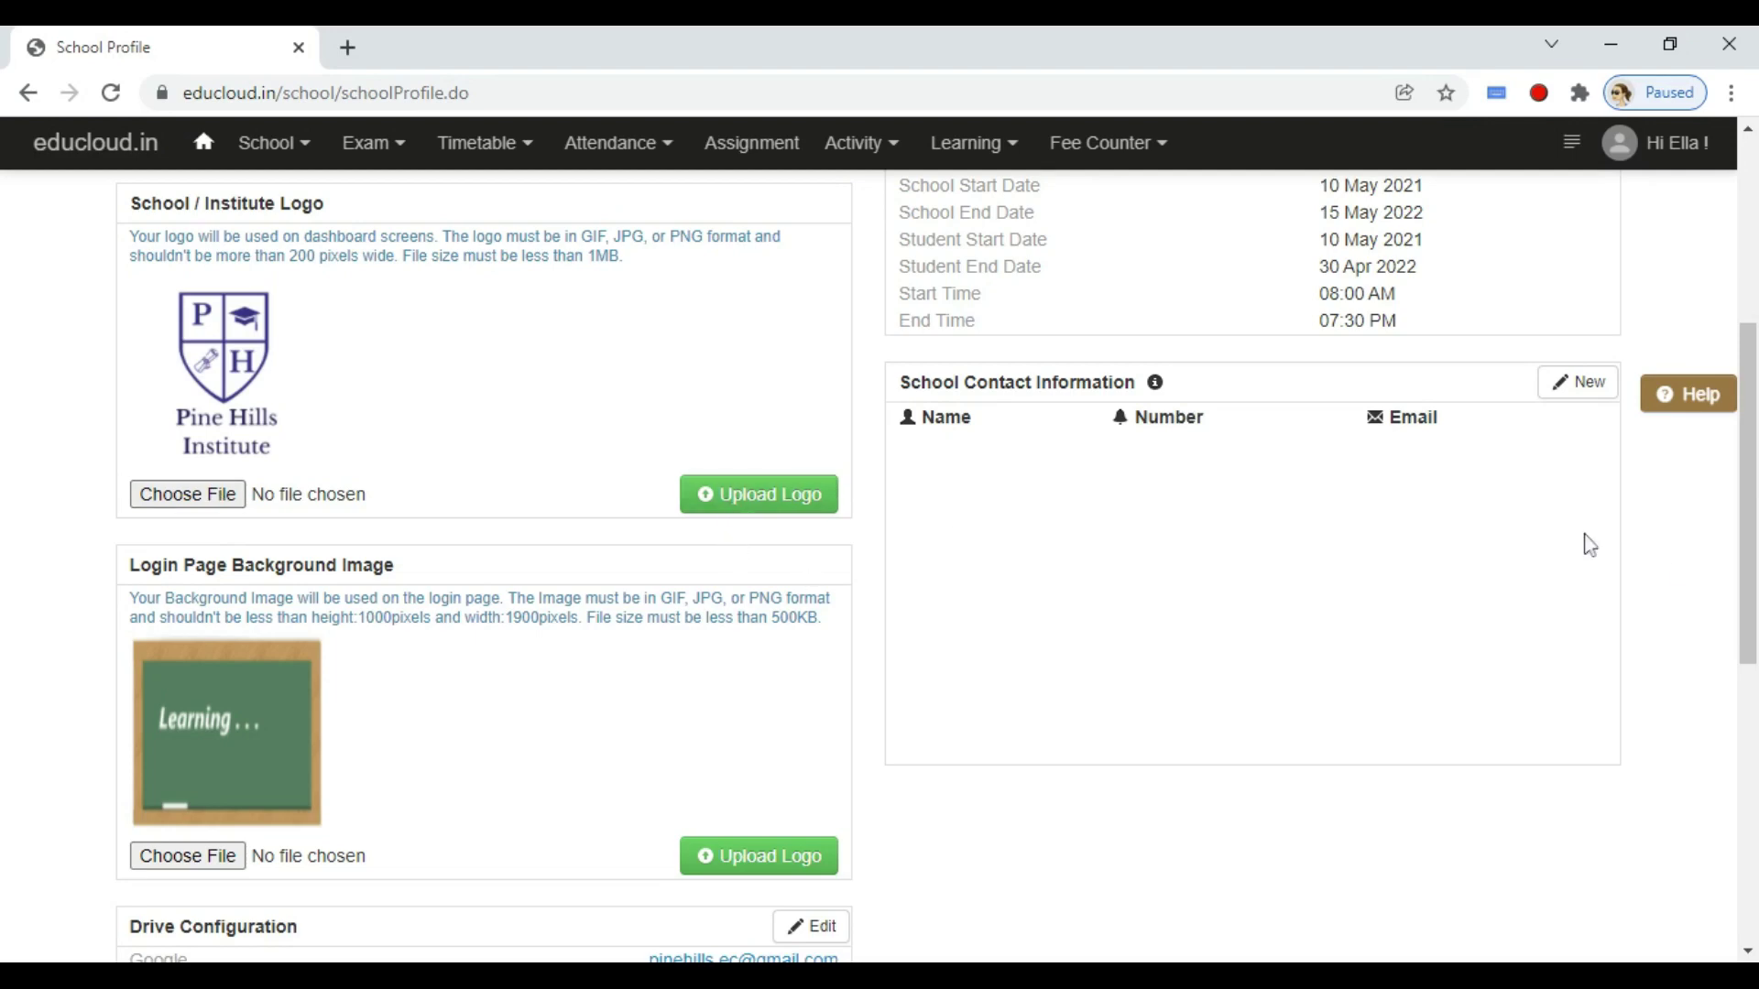
pyautogui.scroll(-1, 1748, 550)
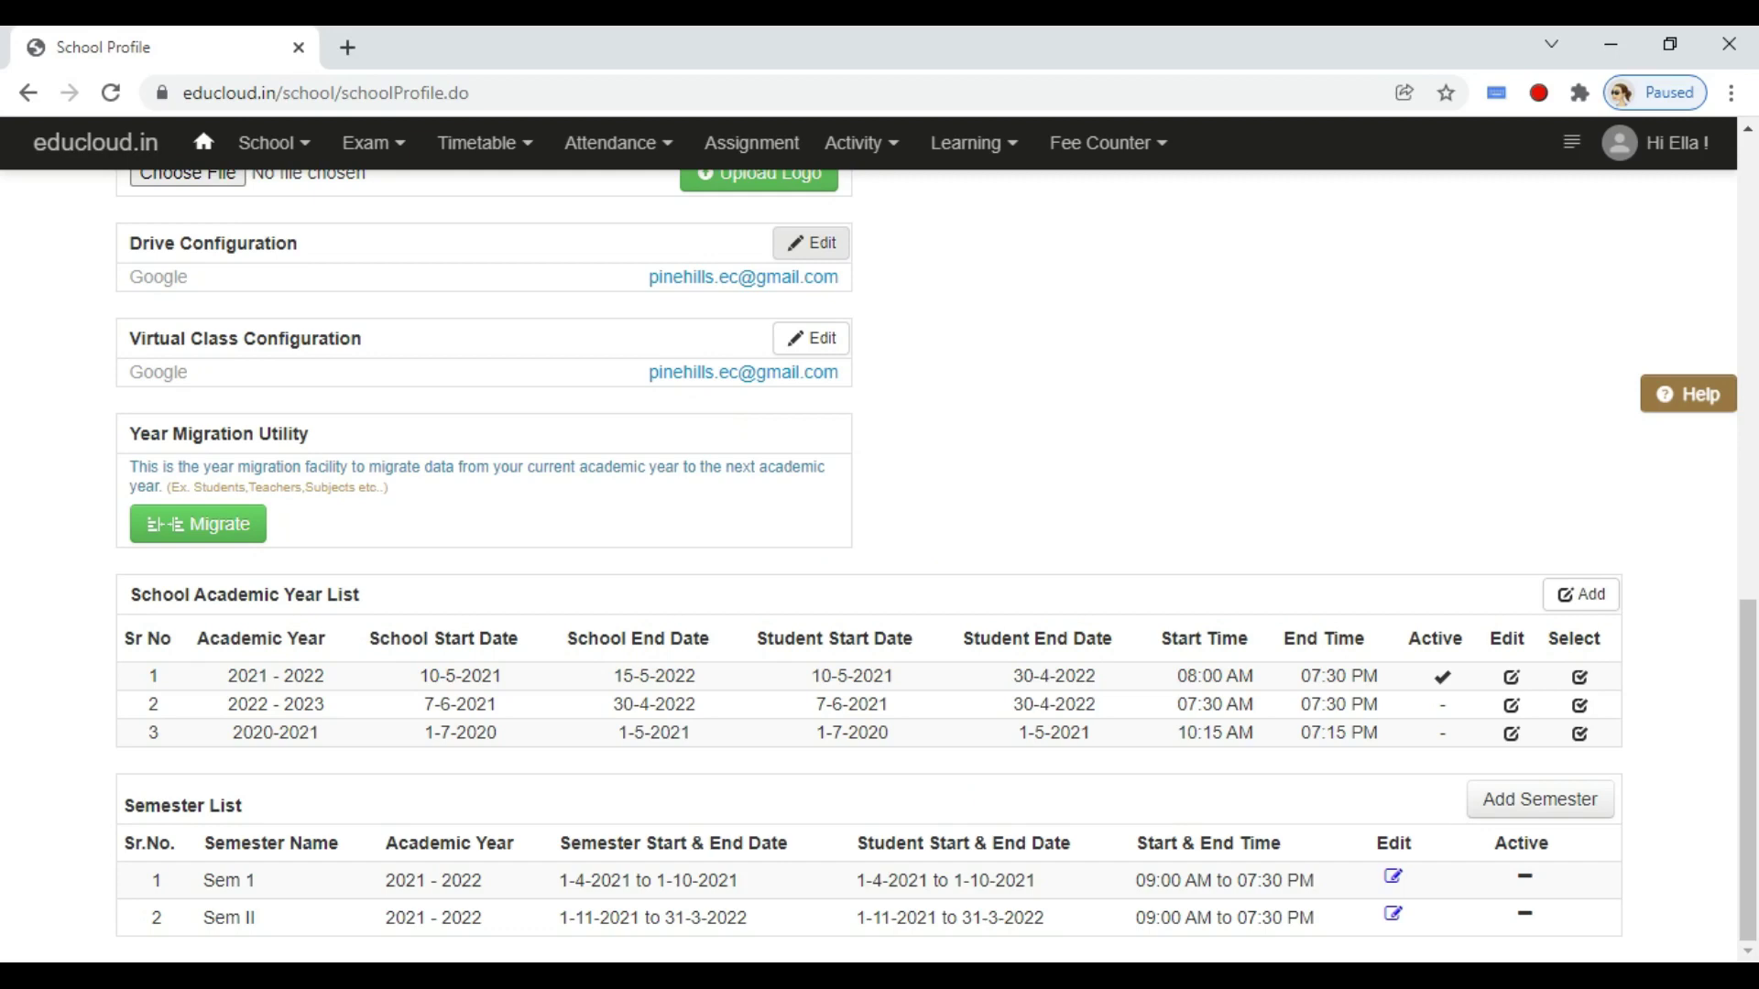
pyautogui.click(835, 263)
pyautogui.click(548, 574)
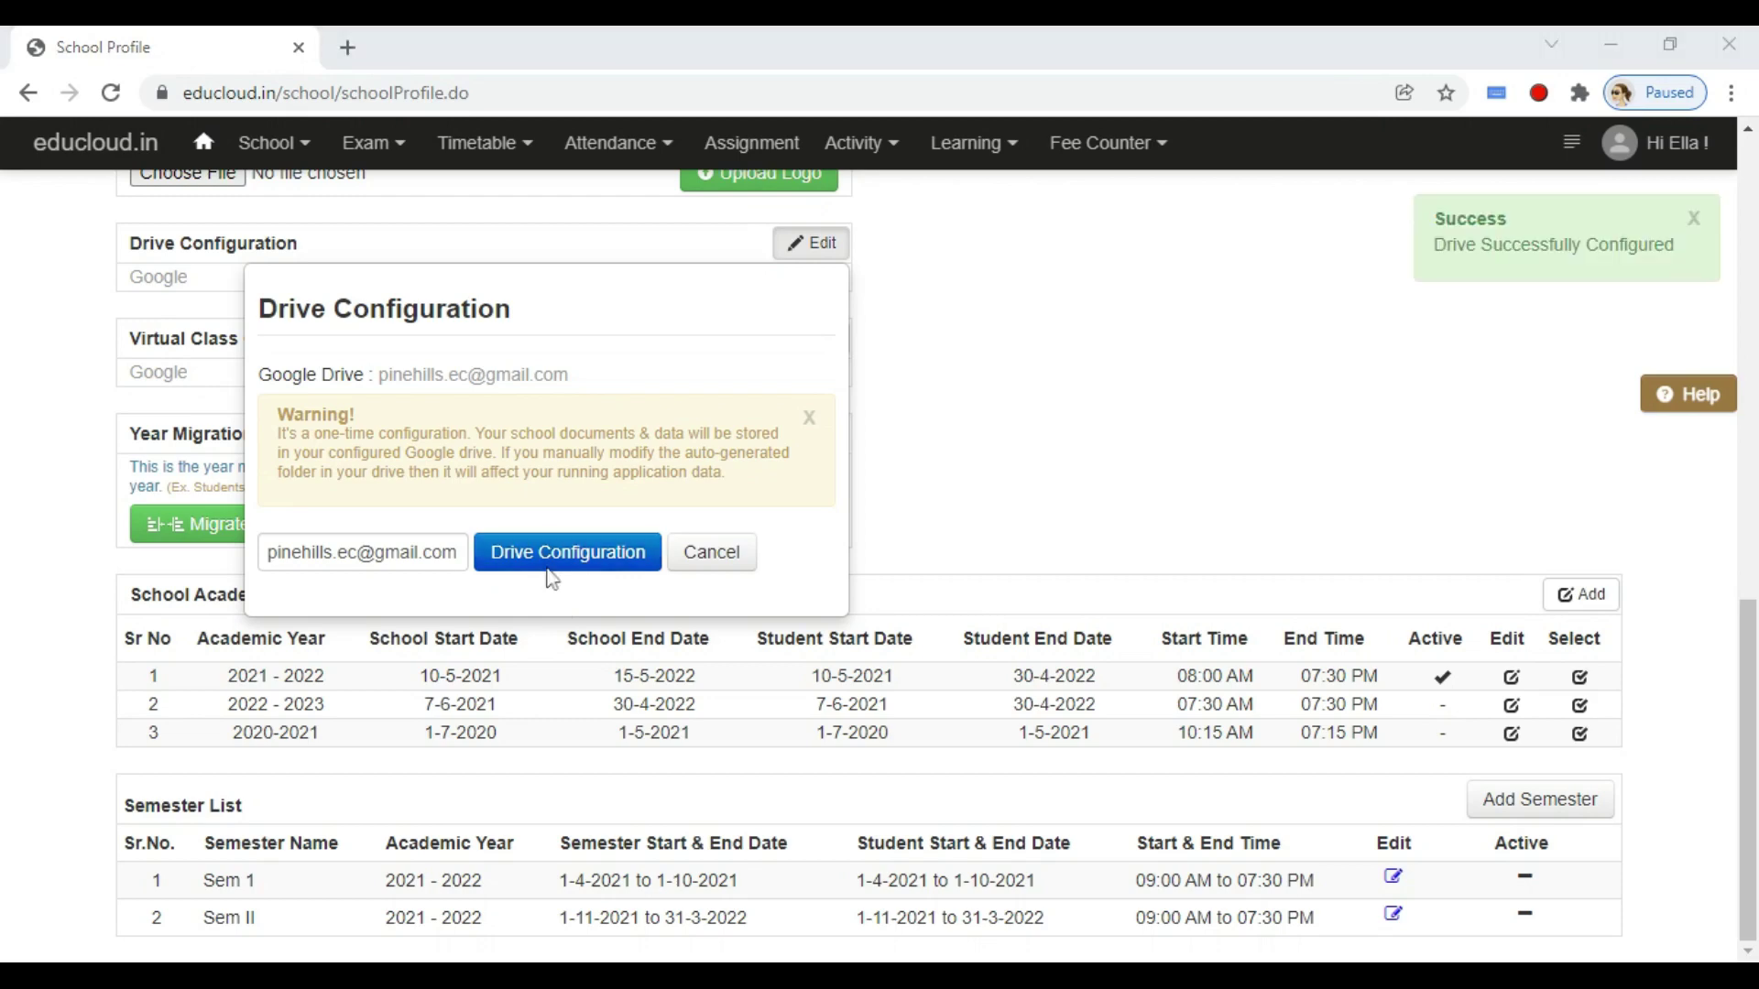